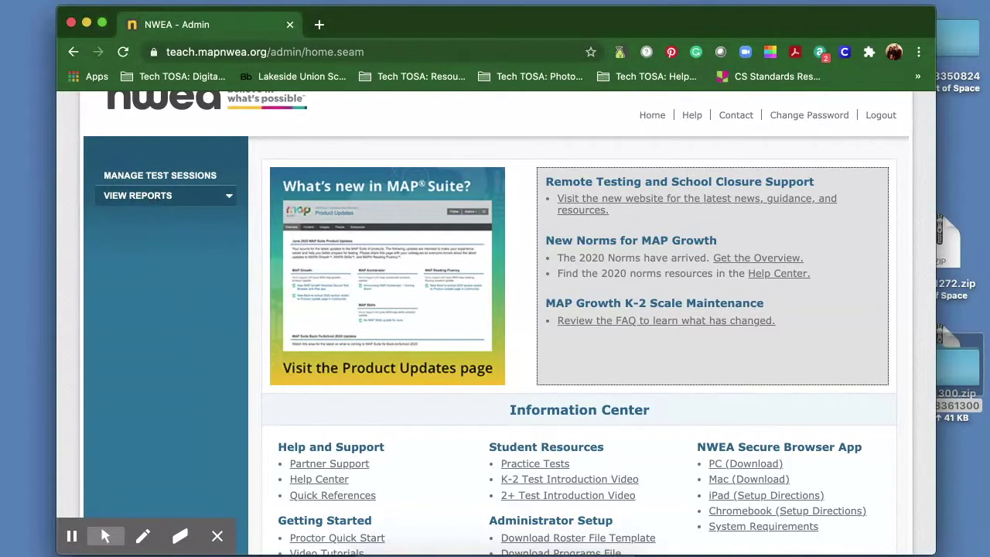
- Expand VIEW REPORTS in the sidebar to reveal MAP Growth Reports and Reports Queue
left_click(170, 198)
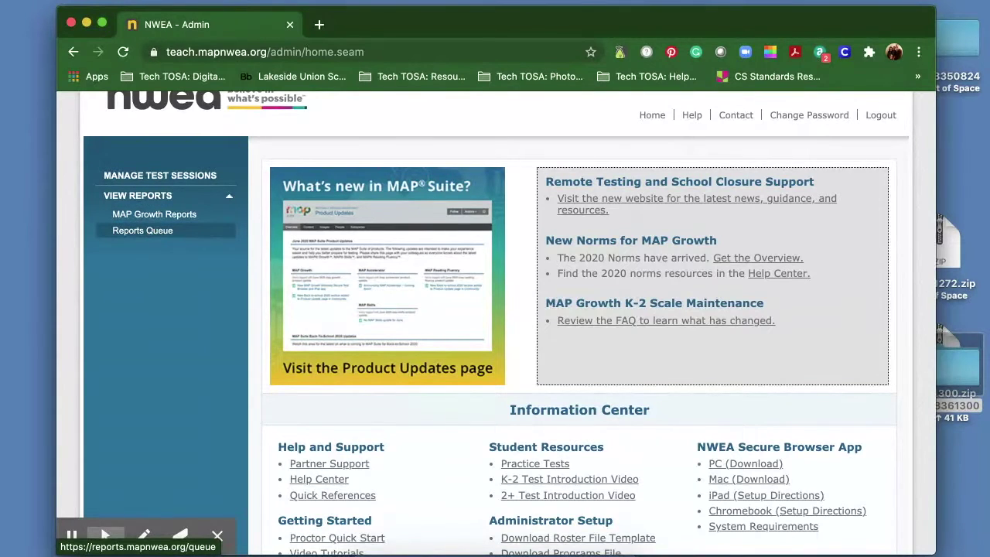
- Open the MAP Growth Reports page and browse all report types, from Class Report through Family Report
left_click(158, 215)
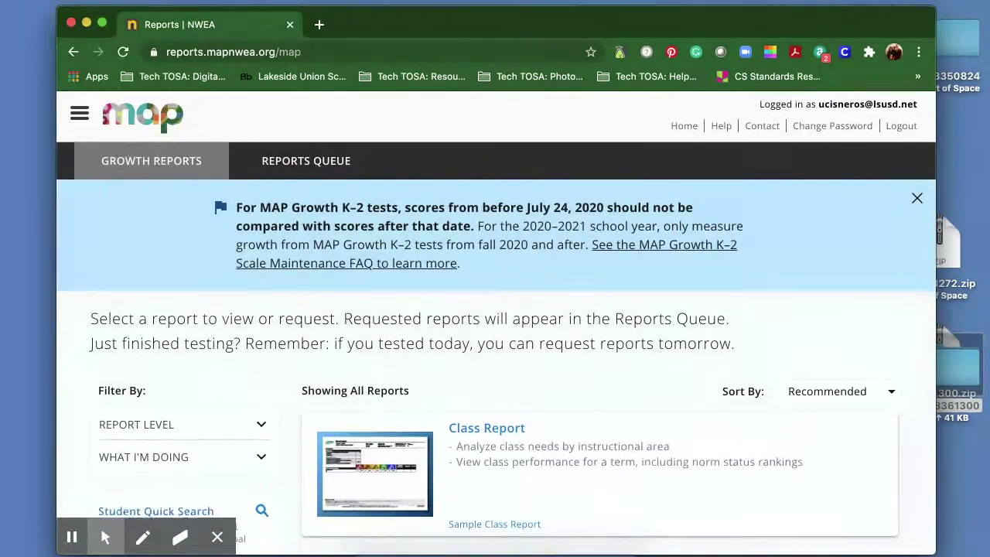
scroll(495, 325, "down", 2)
scroll(495, 325, "down", 5)
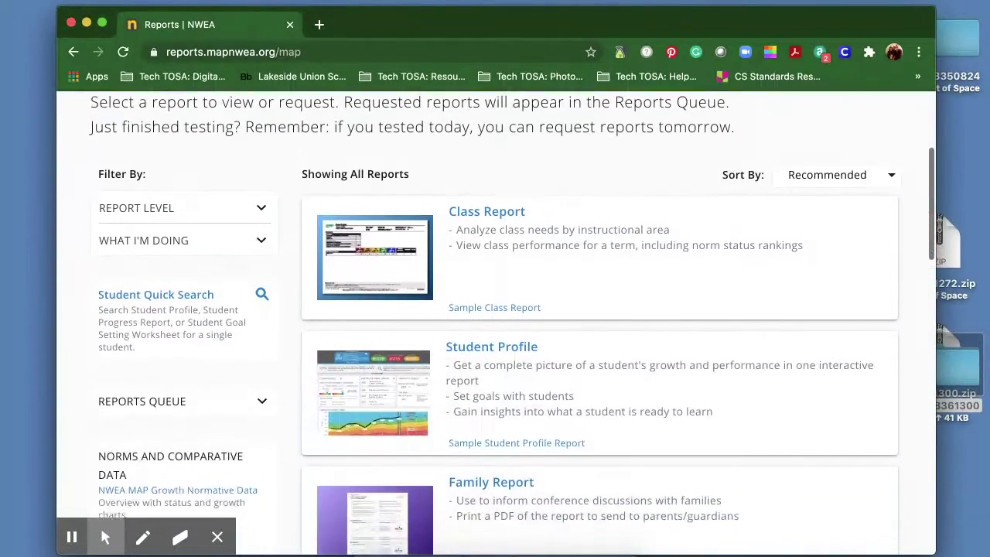
scroll(495, 325, "down", 8)
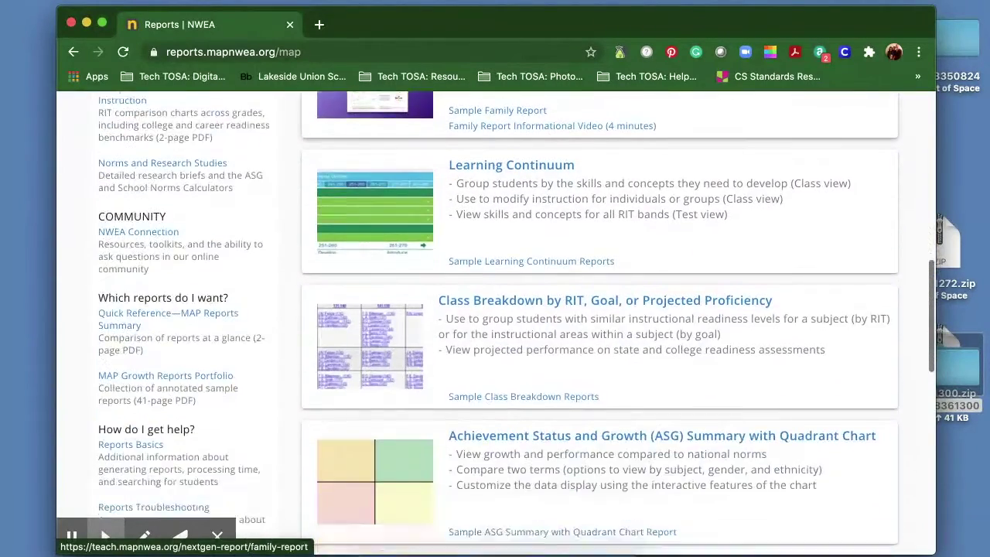
scroll(600, 325, "down", 6)
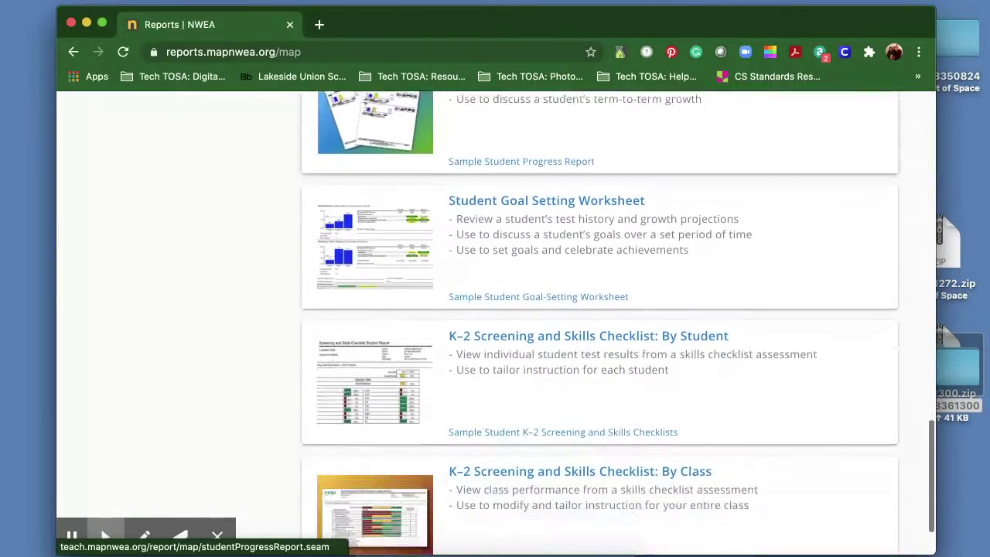
scroll(599, 325, "up", 7)
scroll(278, 436, "up", 12)
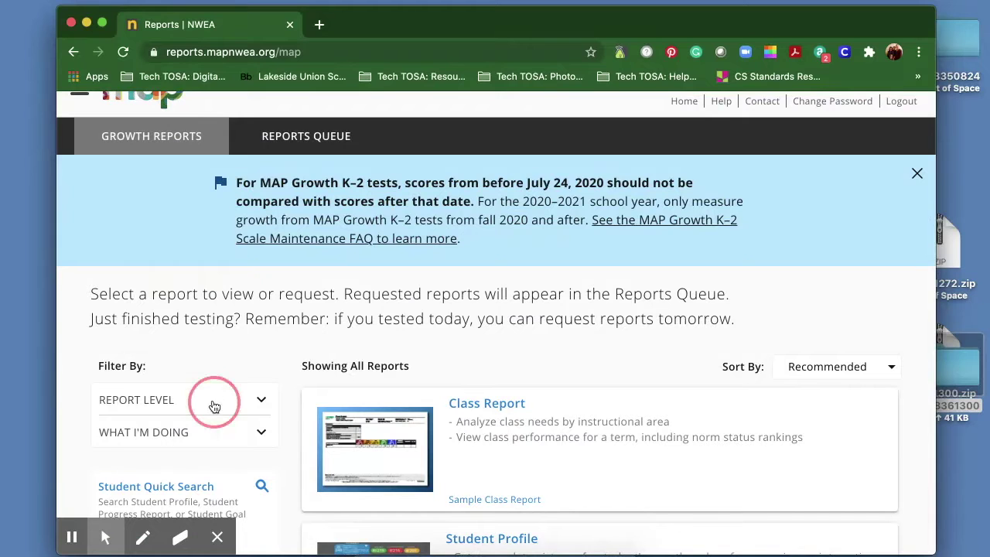
left_click(214, 406)
- Set the Report Level filter to Student-level and look through the remaining reports
scroll(155, 386, "down", 2)
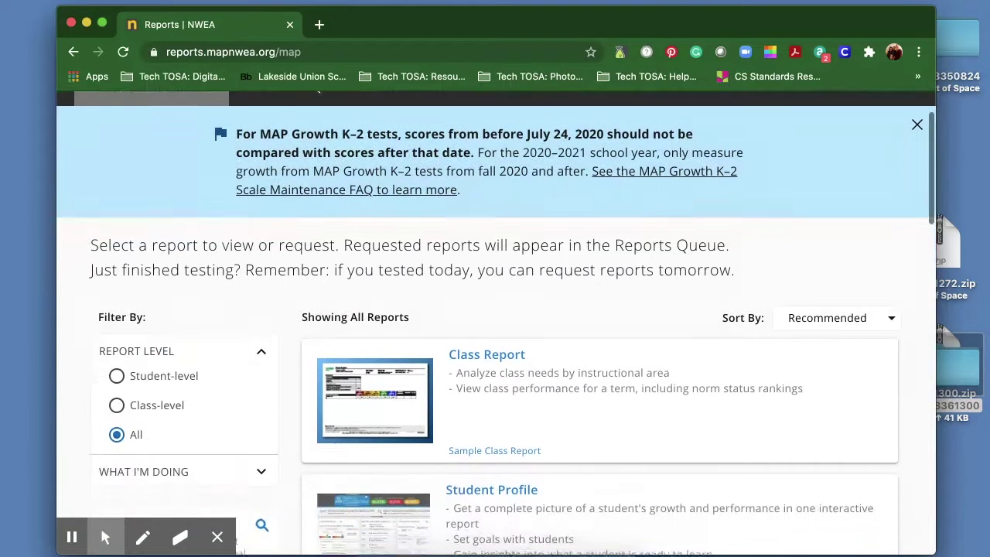
left_click(117, 375)
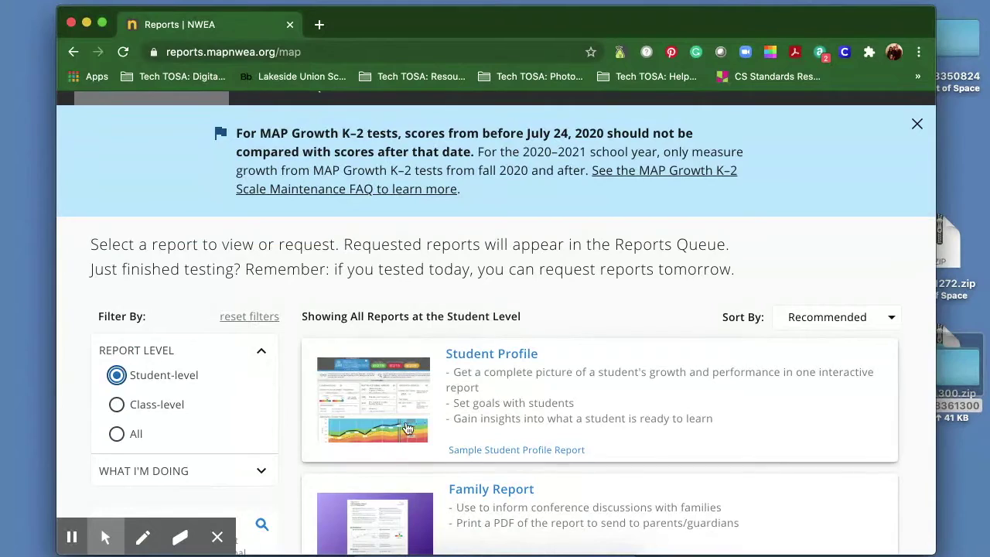
scroll(407, 429, "down", 5)
scroll(408, 429, "down", 9)
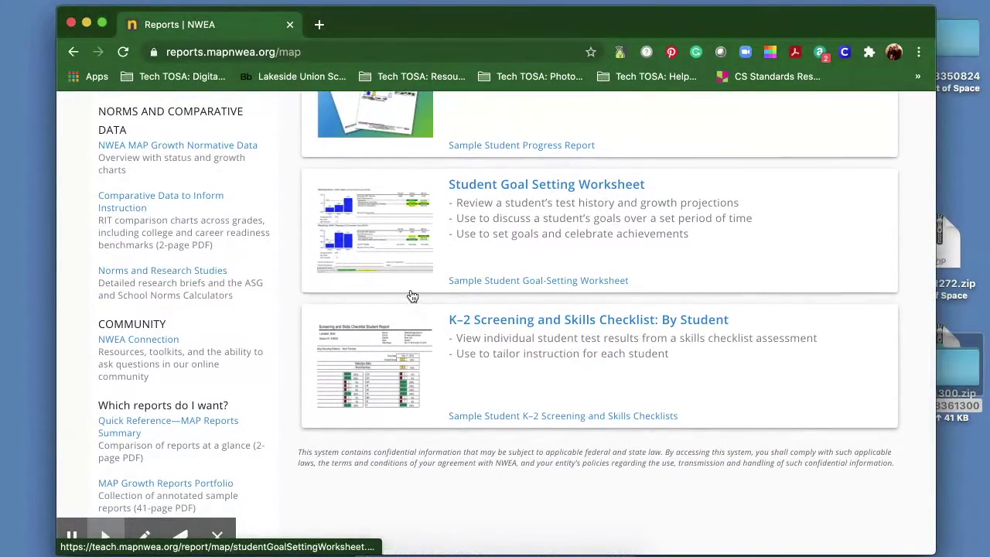
scroll(410, 294, "up", 1)
scroll(464, 310, "up", 2)
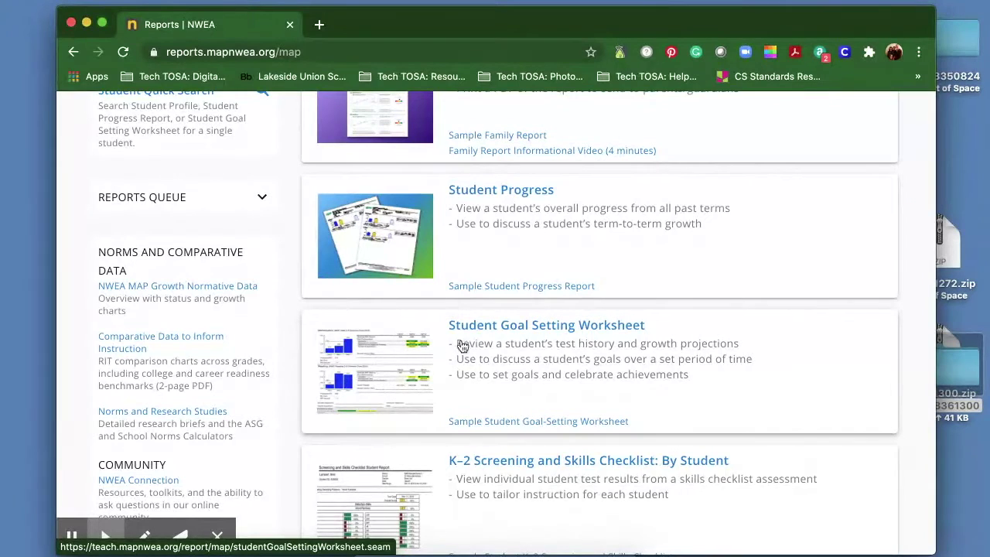
scroll(413, 361, "up", 10)
scroll(412, 361, "down", 2)
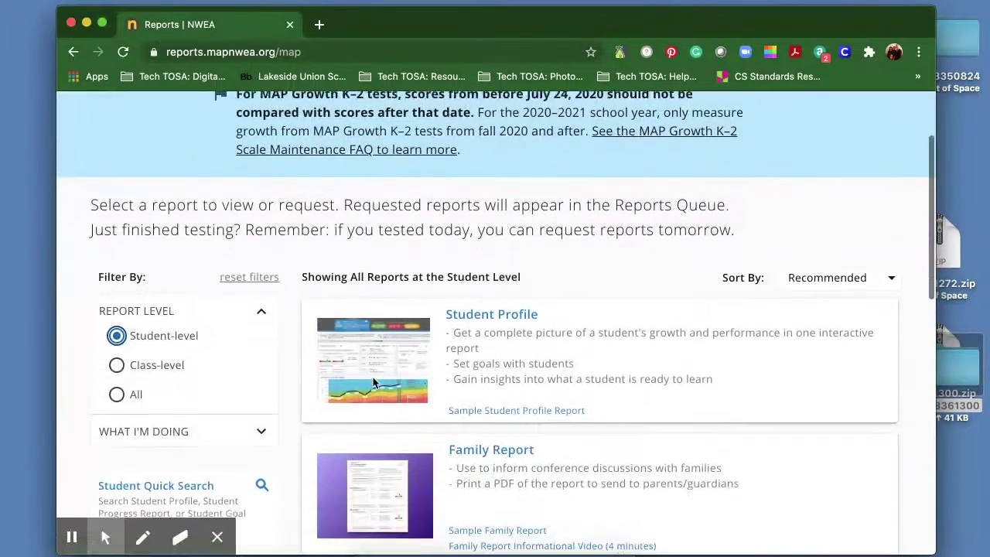
- Switch Report Level to Class-level and review reports like Class Report and Learning Continuum
left_click(116, 361)
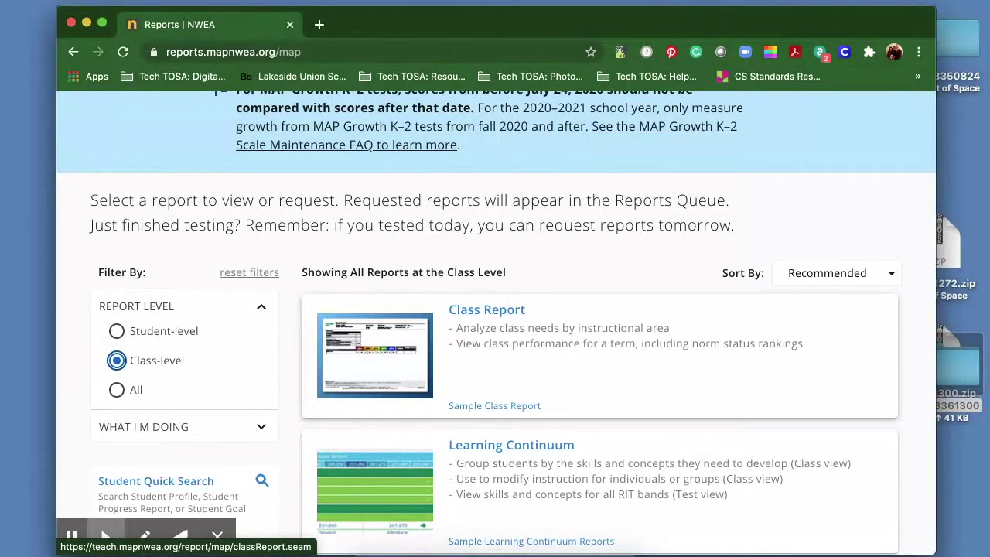
scroll(375, 356, "down", 2)
scroll(371, 402, "down", 3)
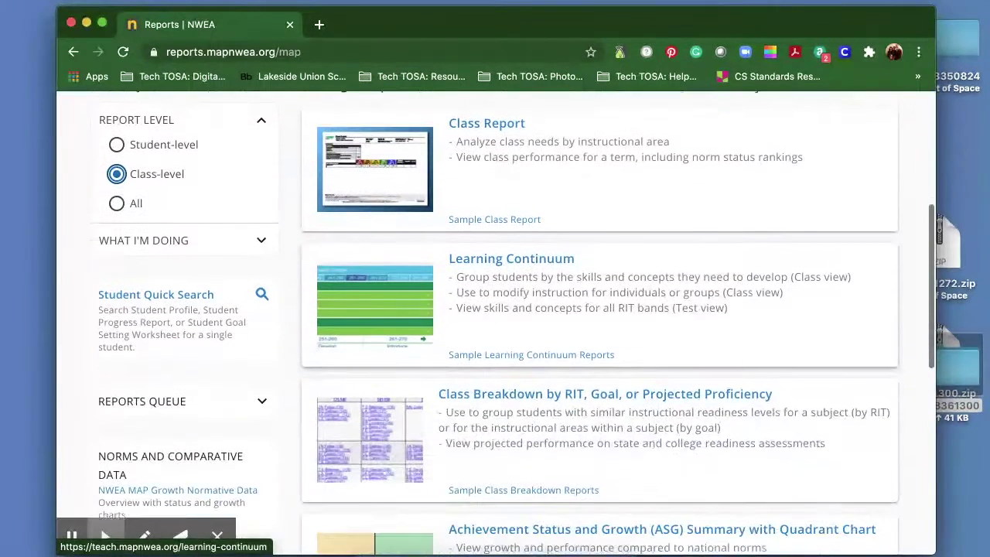
scroll(502, 330, "down", 2)
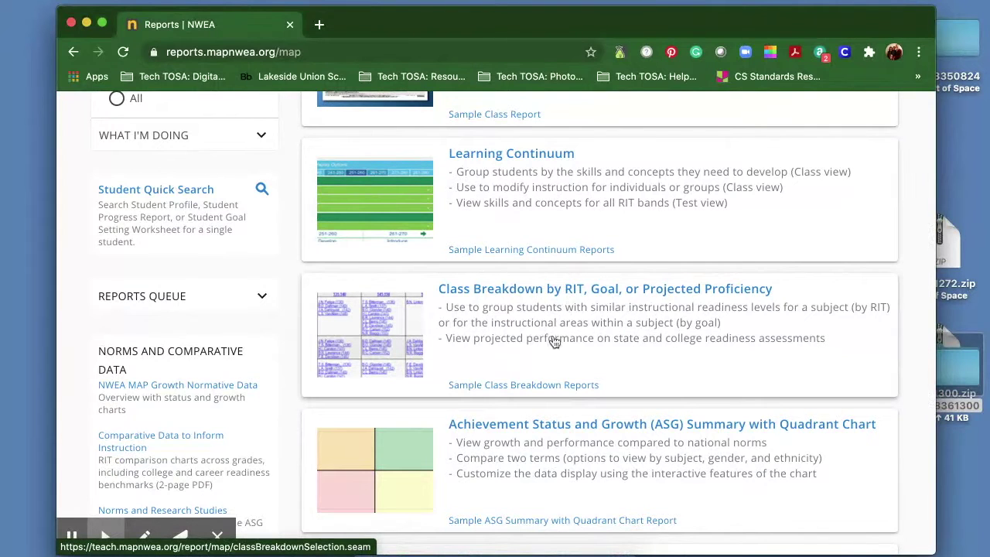
scroll(228, 433, "up", 5)
scroll(156, 466, "down", 2)
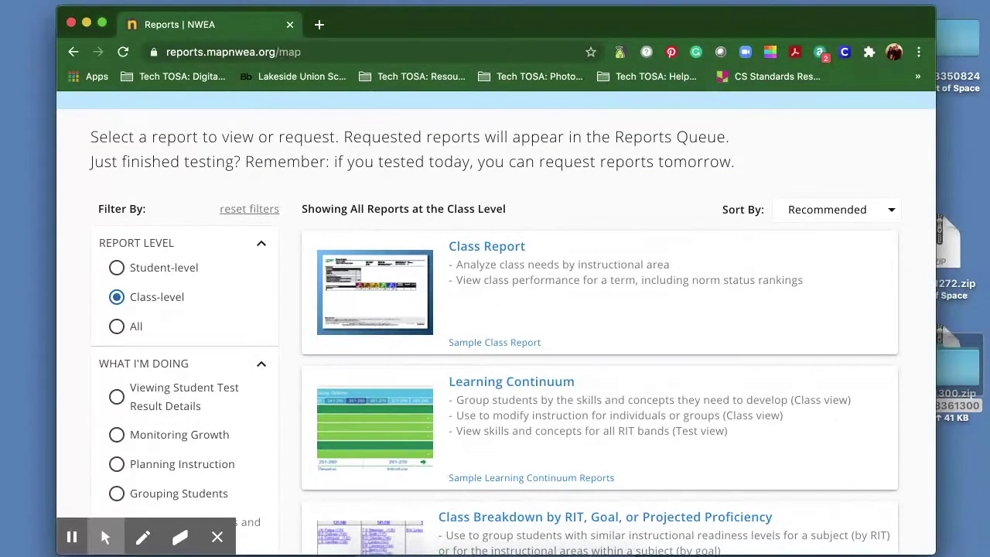
scroll(150, 415, "down", 1)
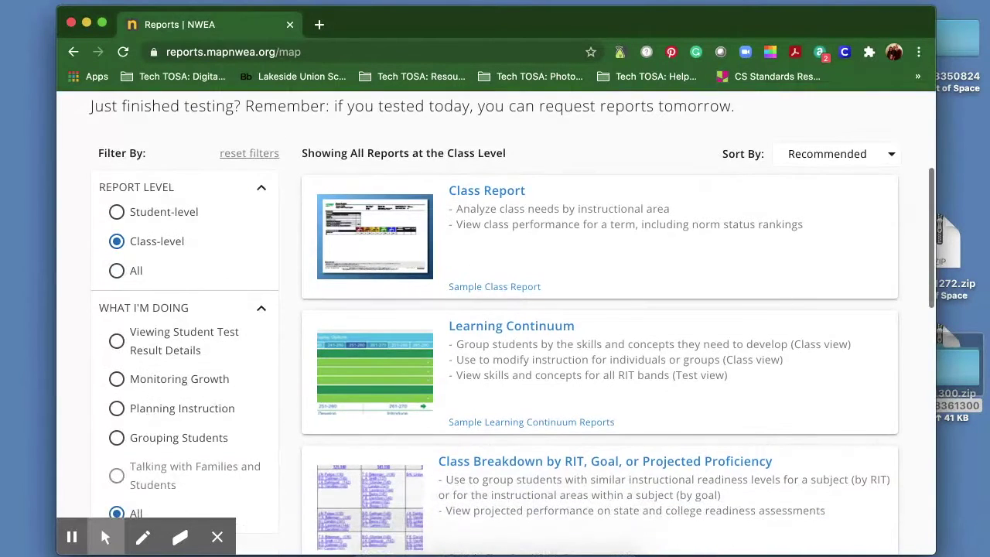
- Filter class-level reports by the purpose Viewing Student Test Result Details and browse the matching cards
left_click(117, 438)
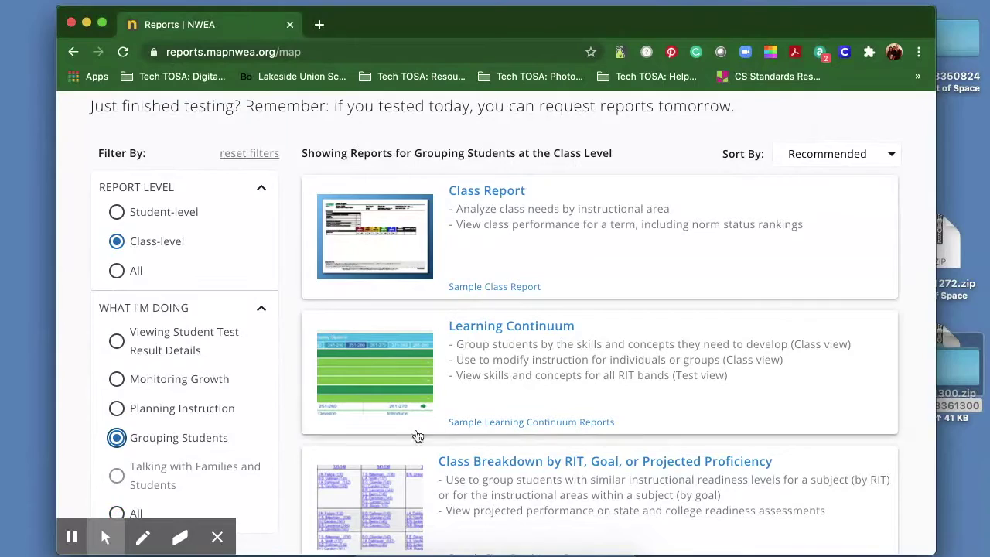
scroll(413, 435, "down", 4)
scroll(311, 356, "down", 2)
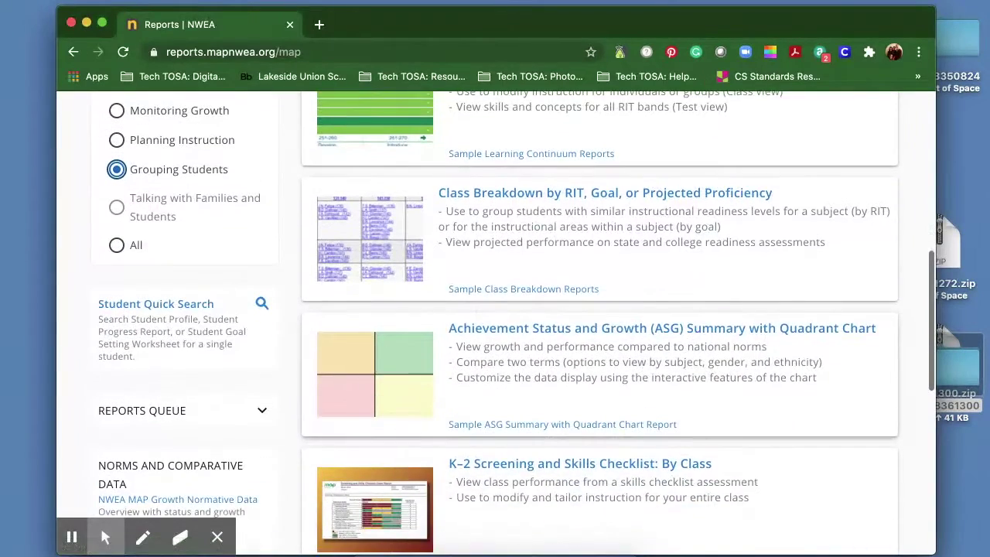
scroll(310, 356, "up", 4)
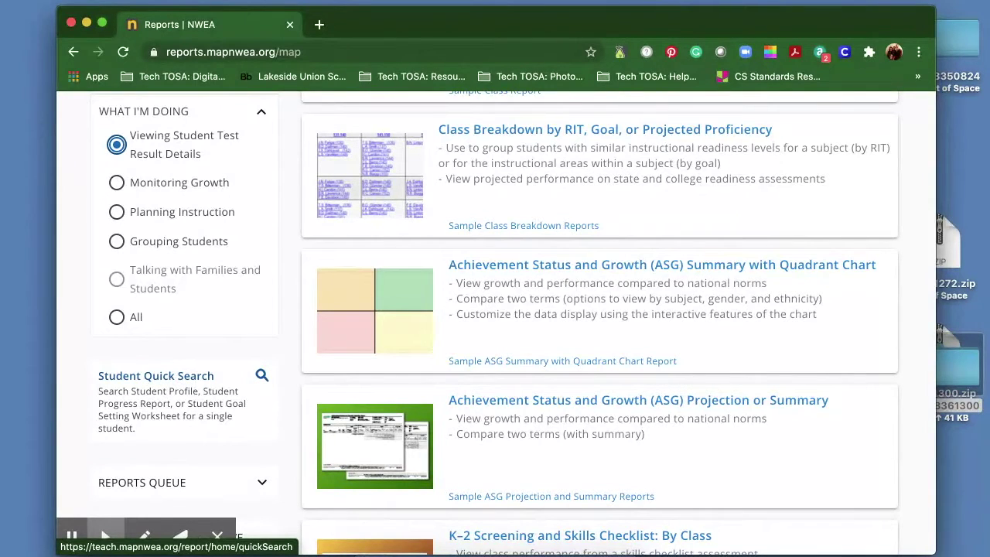
scroll(189, 371, "down", 5)
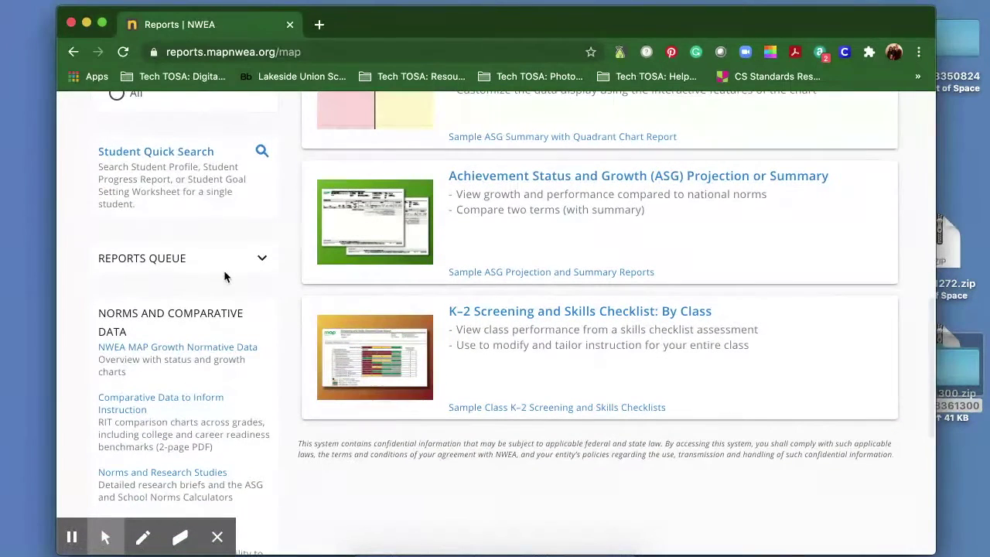
left_click(225, 274)
- Expand the Reports Queue summary (5 ready, 0 processing, 0 expiring) and open the MAP Reports Summary quick reference
left_click(262, 261)
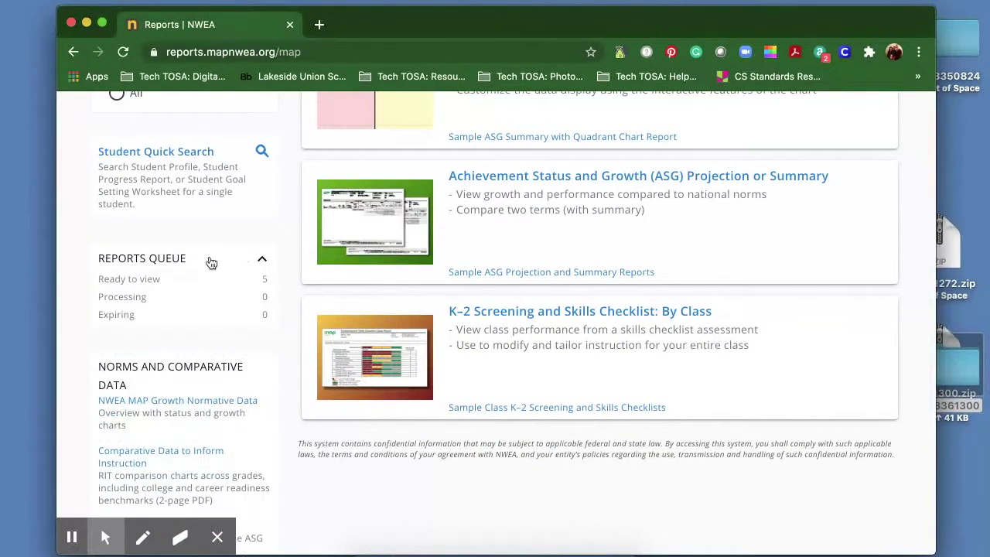
scroll(151, 283, "down", 8)
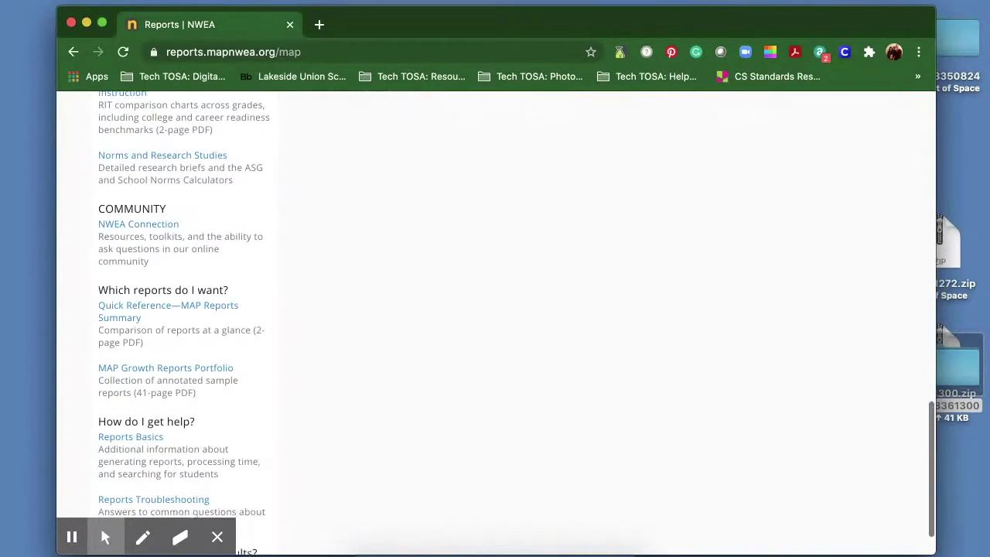
left_click(133, 323)
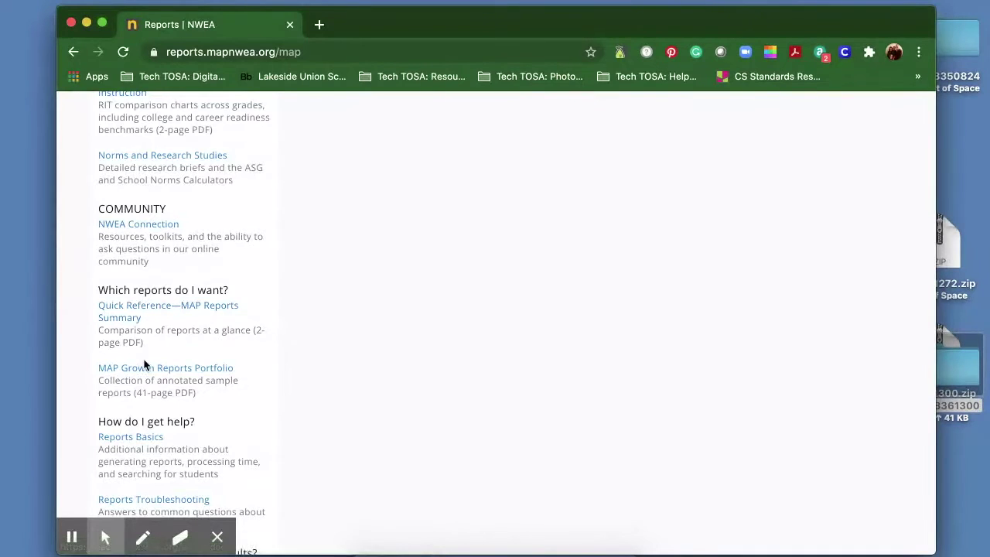
- Return to the report list and open the Class Report request form
scroll(206, 331, "up", 3)
scroll(310, 371, "up", 15)
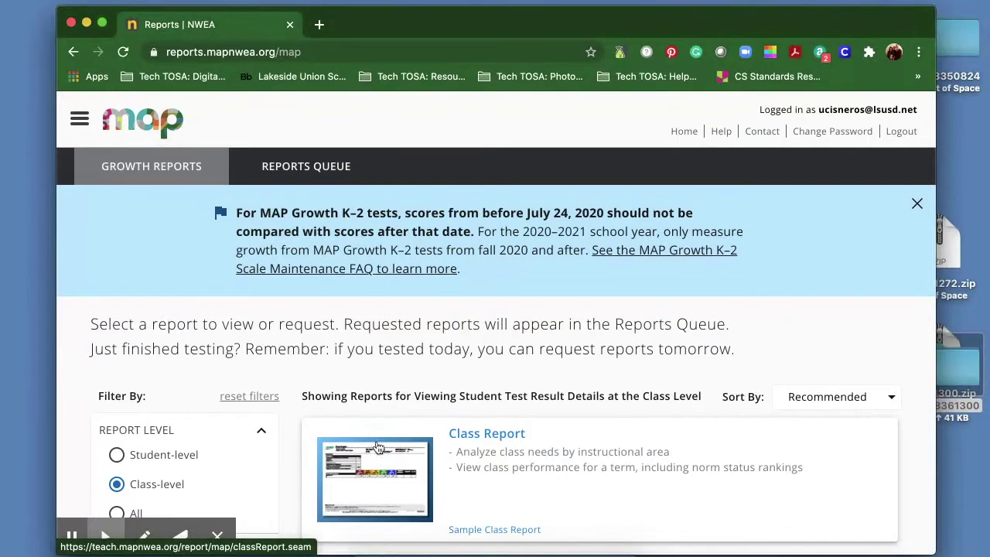
scroll(379, 455, "down", 3)
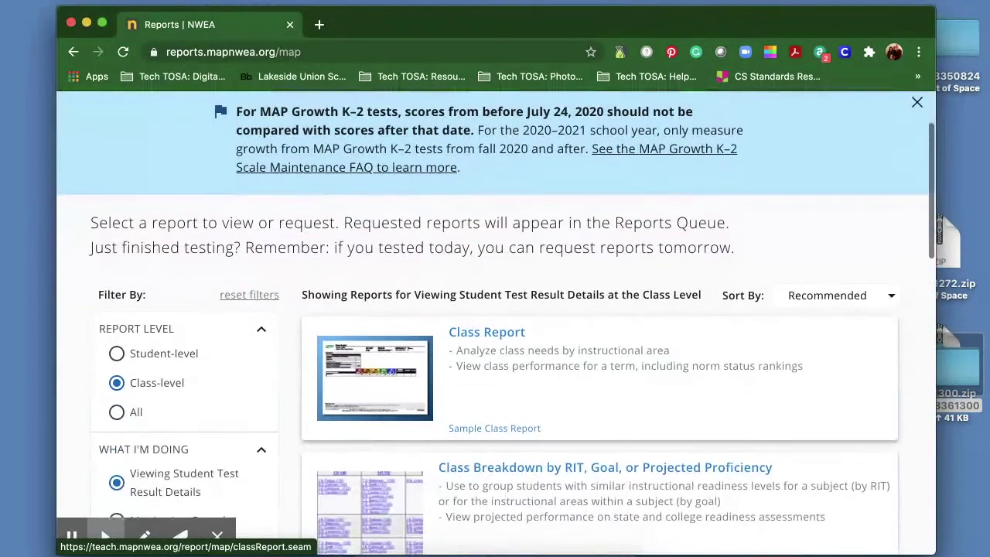
left_click(392, 381)
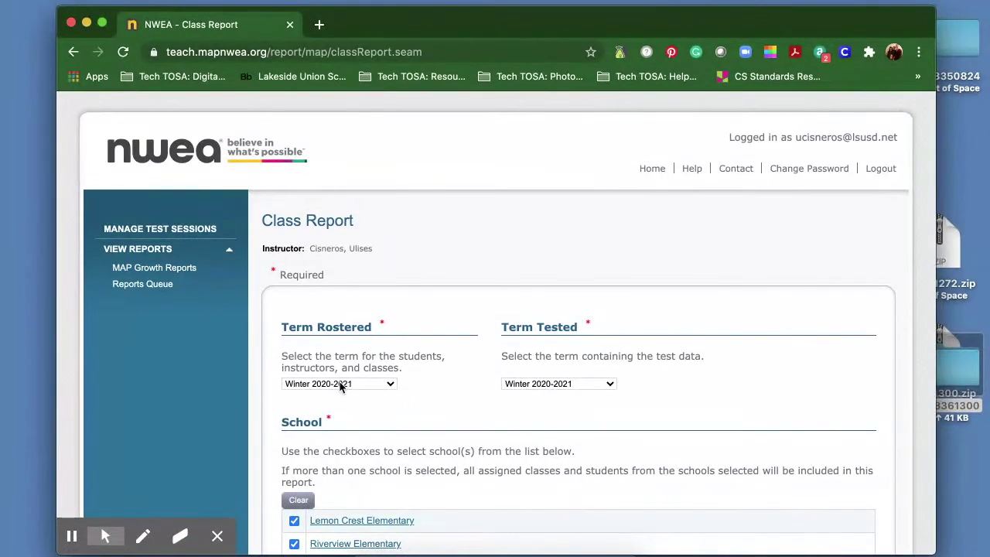
- Keep Winter 2020-2021 as both the Term Rostered and Term Tested on the Class Report form
left_click(341, 385)
key("Escape")
left_click(515, 387)
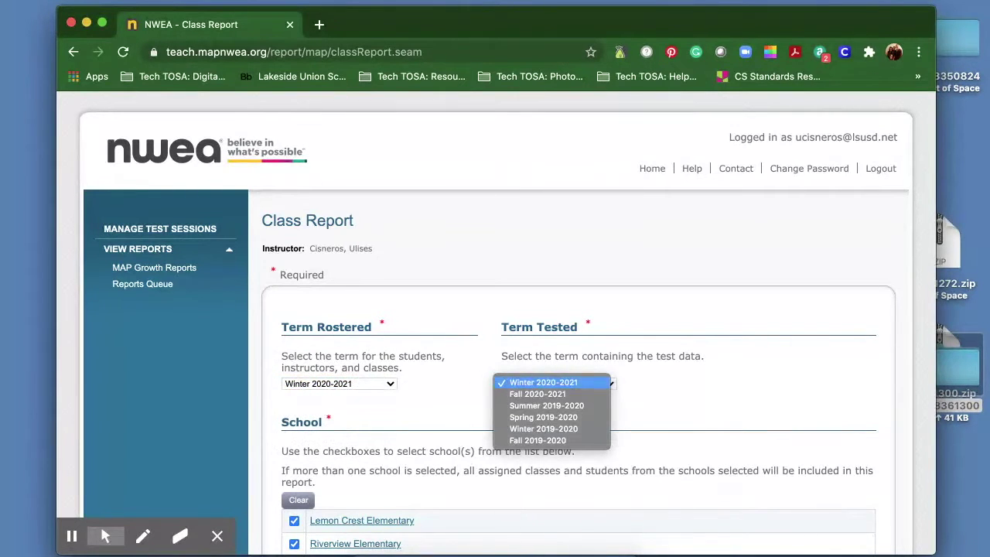
key("Escape")
scroll(286, 332, "down", 6)
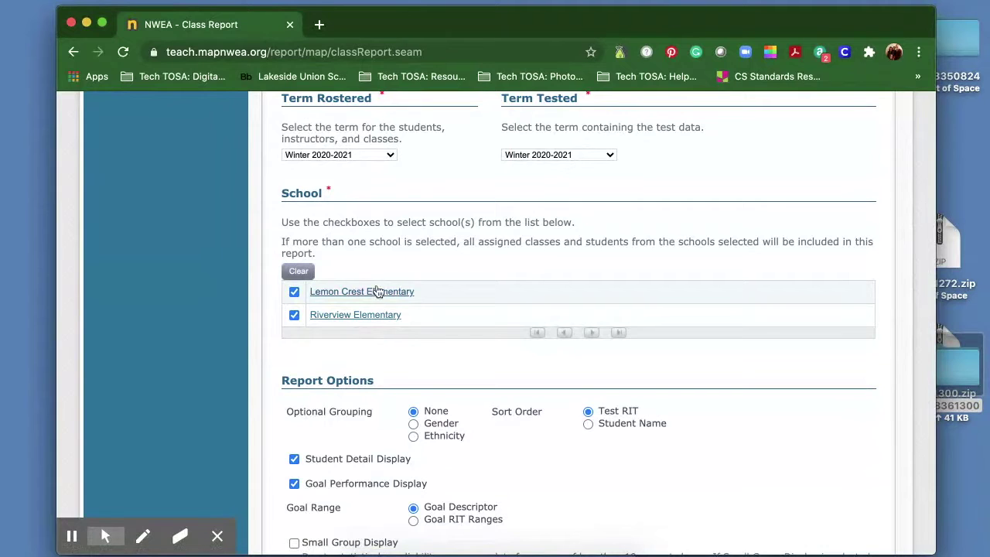
- Generate the Class Report as a PDF with no grouping, sorted by Test RIT
scroll(380, 409, "down", 3)
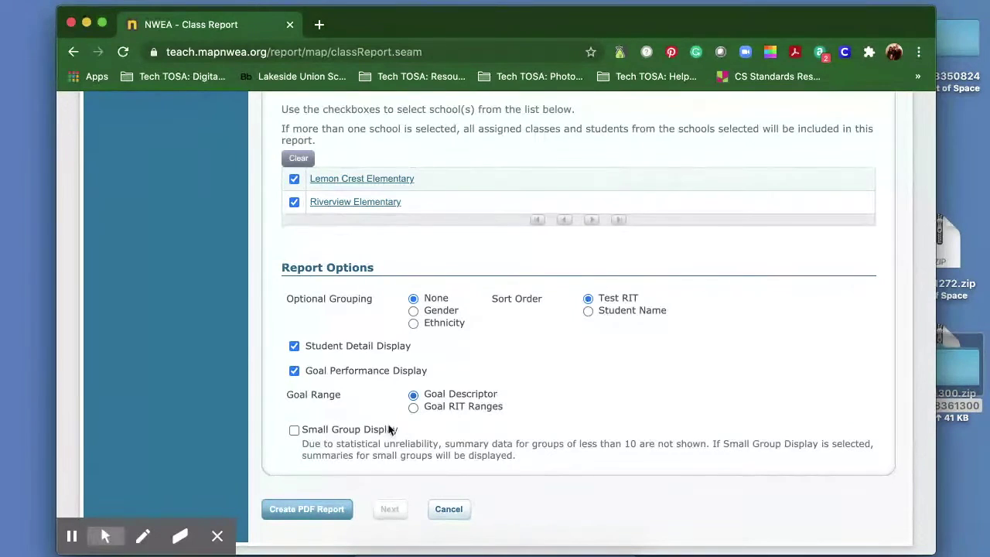
left_click(303, 512)
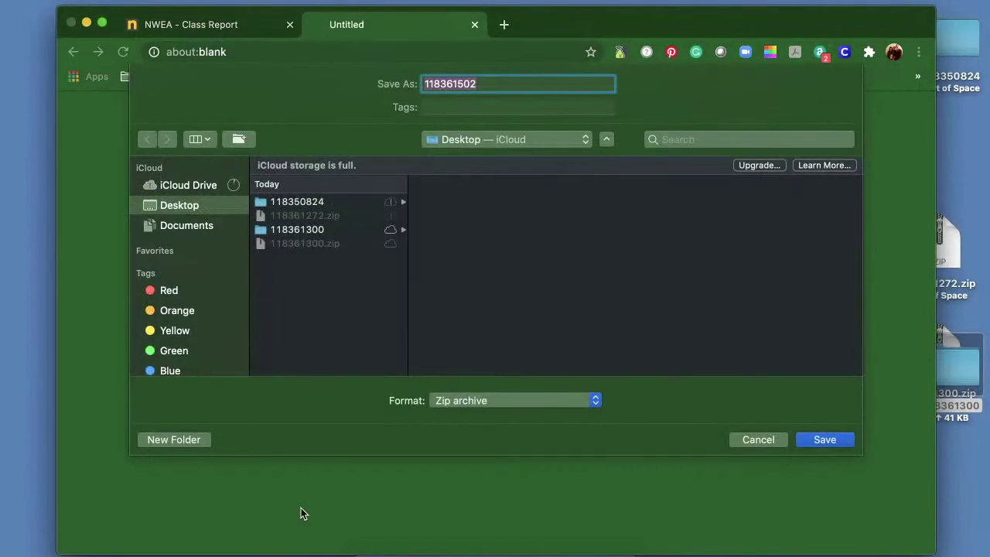
- Save the report archive 118361502 to the Desktop under its default name
left_click(810, 439)
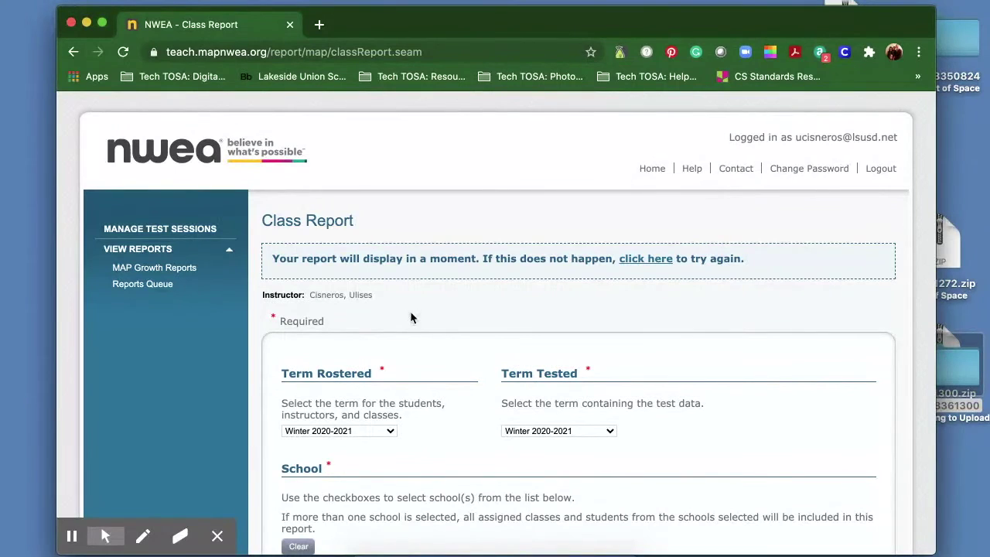
- Go to the Reports Queue listing the requested Class Reports
left_click(166, 285)
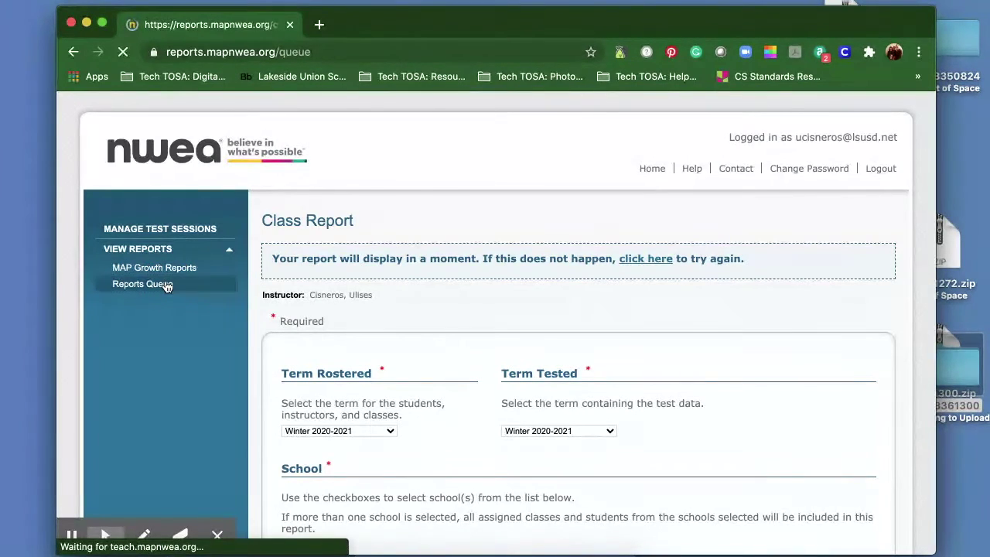